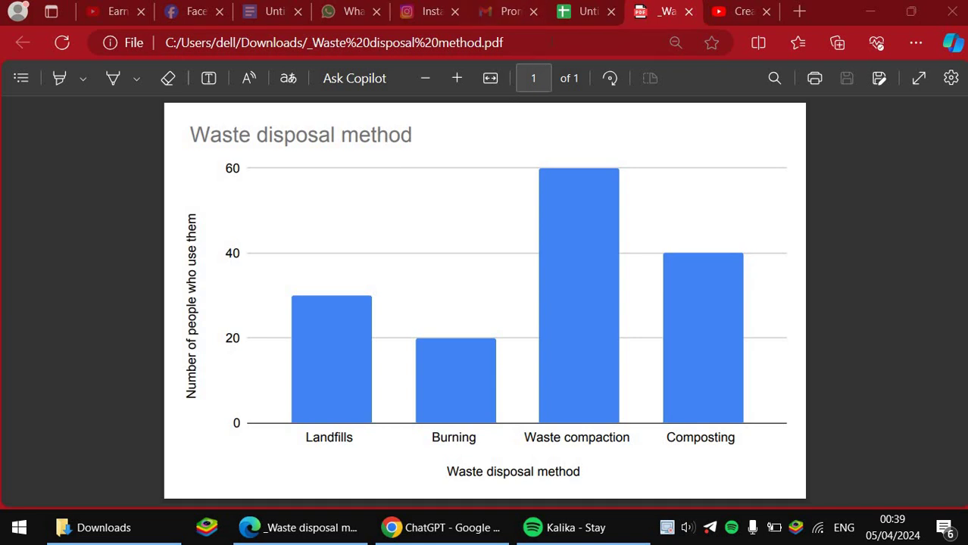
Switch to the untitled Google Sheets spreadsheet and insert a chart from the waste disposal data in A1:B5
click(560, 15)
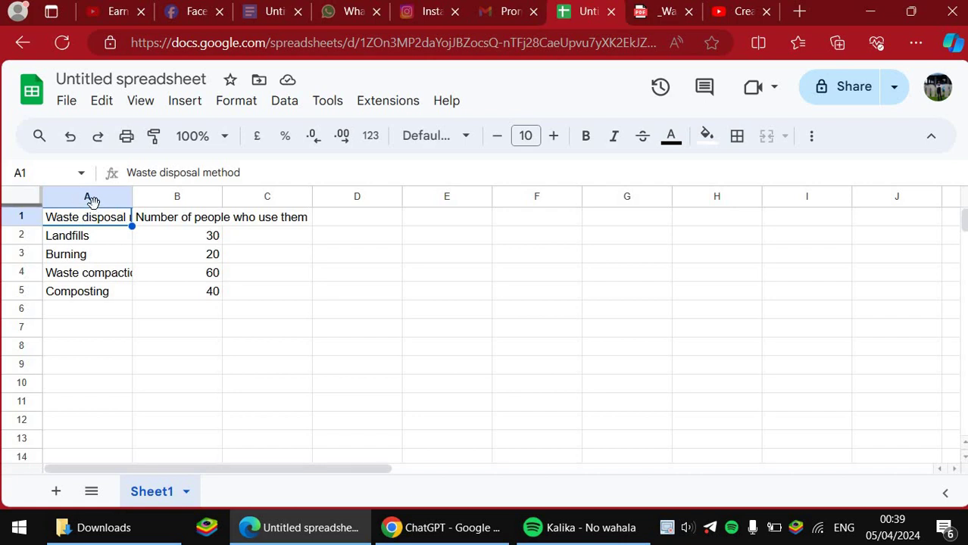
drag(89, 199, 139, 191)
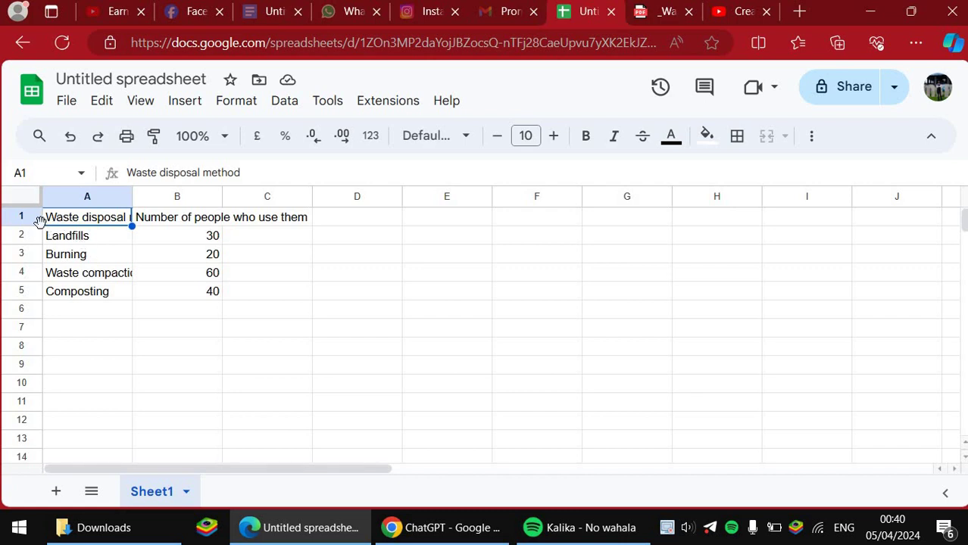
drag(39, 218, 59, 244)
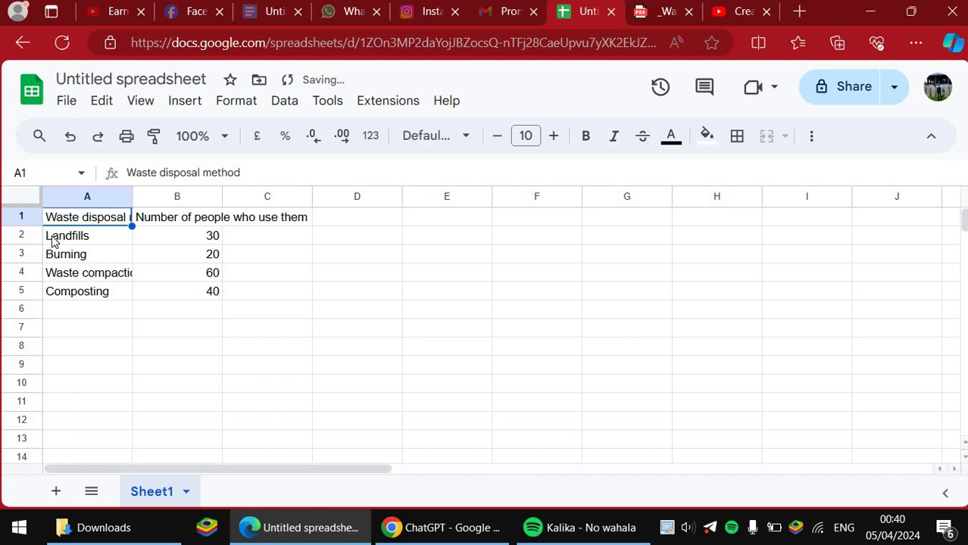
click(54, 241)
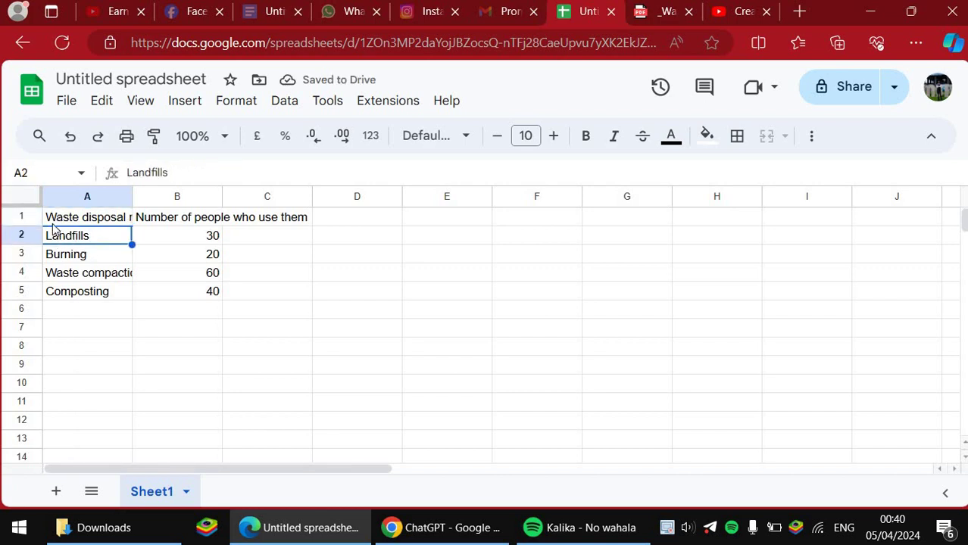
key(Up)
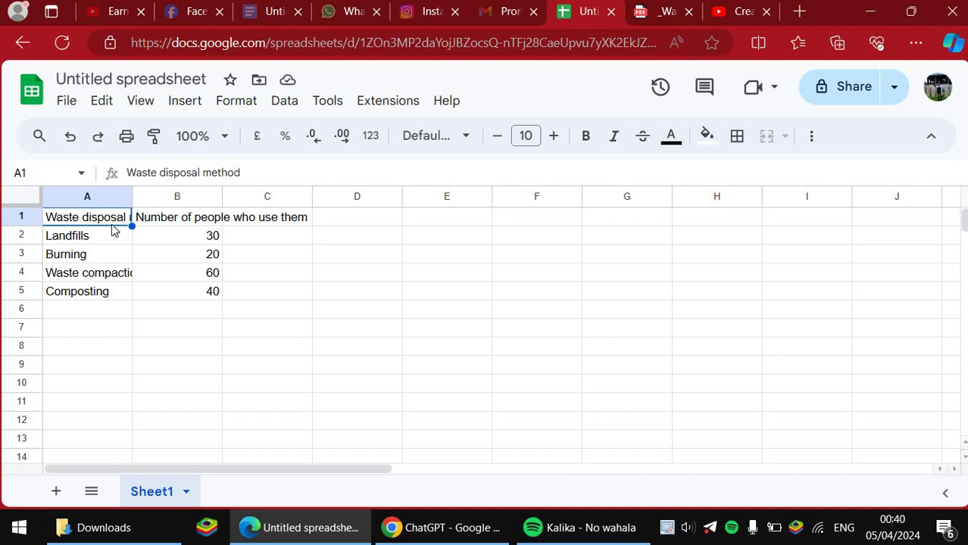
drag(55, 219, 212, 299)
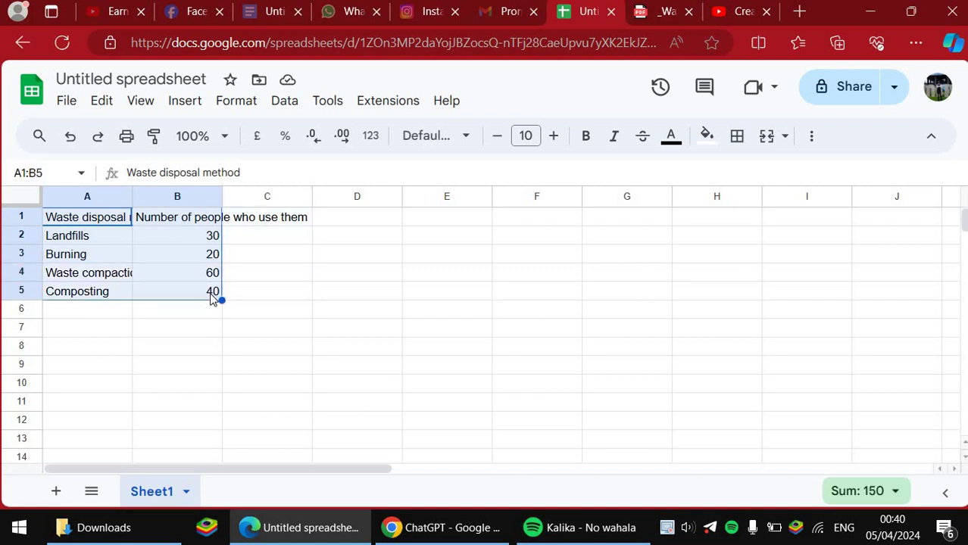
click(184, 103)
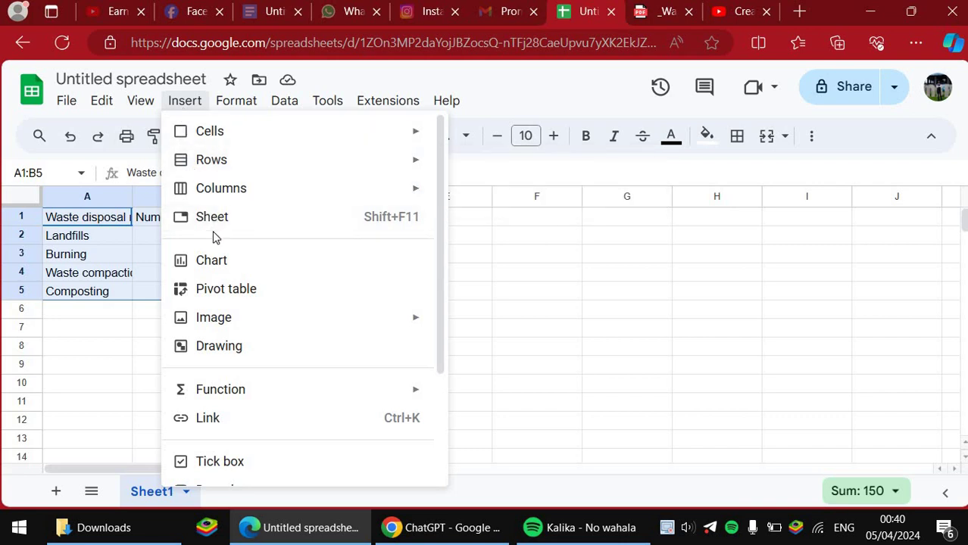
scroll(214, 238, down, 2)
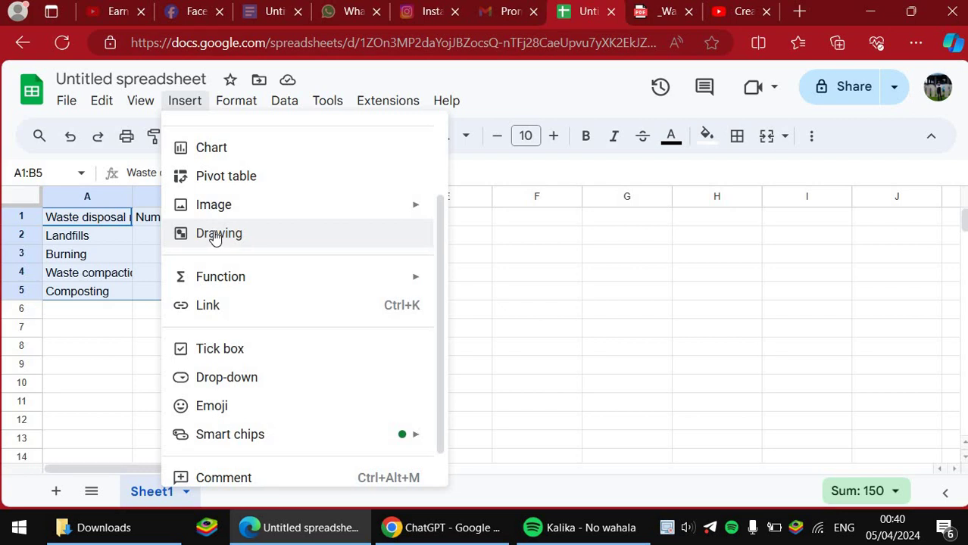
scroll(216, 371, down, 1)
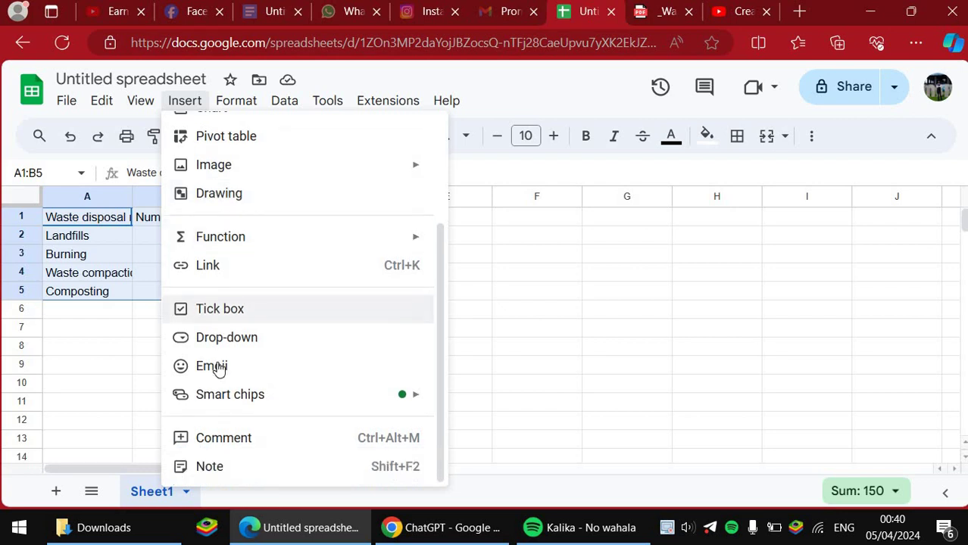
scroll(222, 284, up, 2)
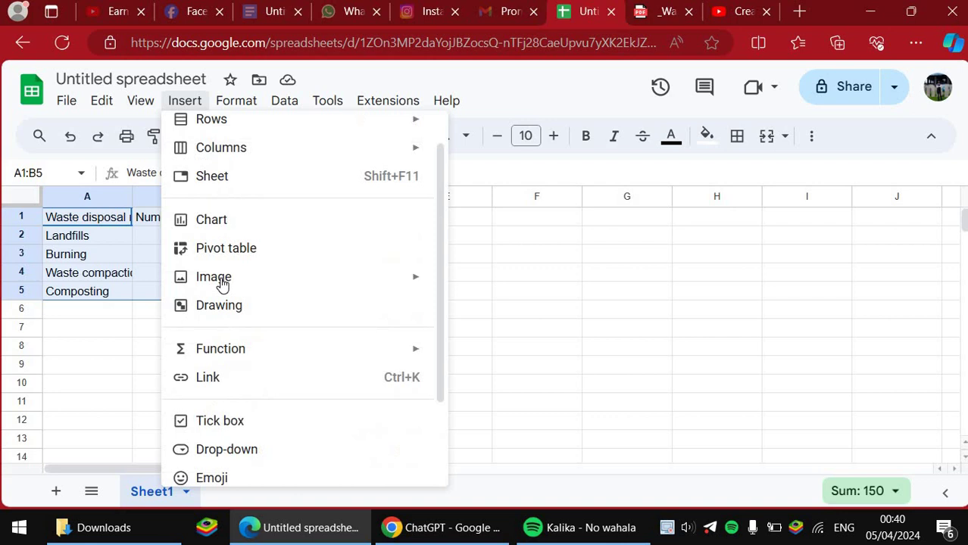
click(225, 218)
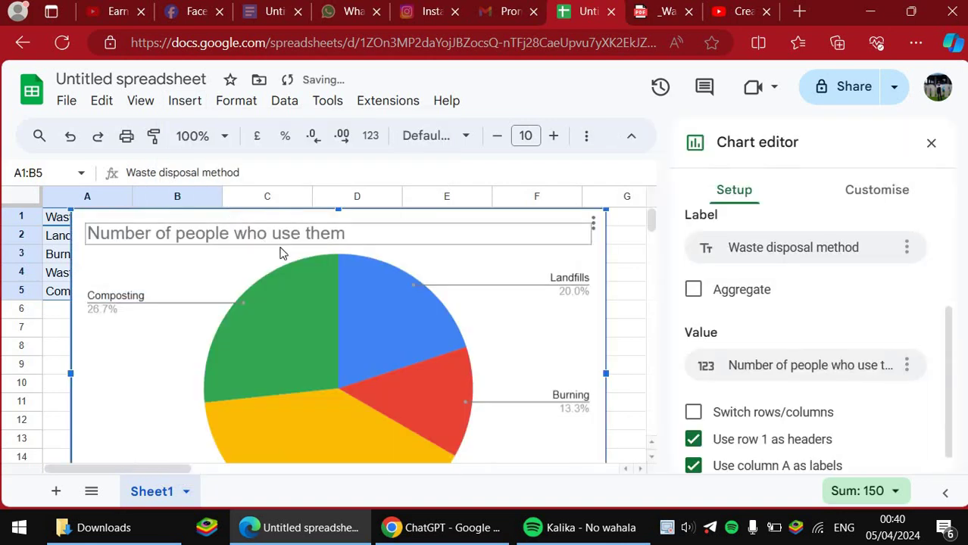
Look over the whole pie chart and its setup options, and call up the command for editing the chart
scroll(418, 312, down, 2)
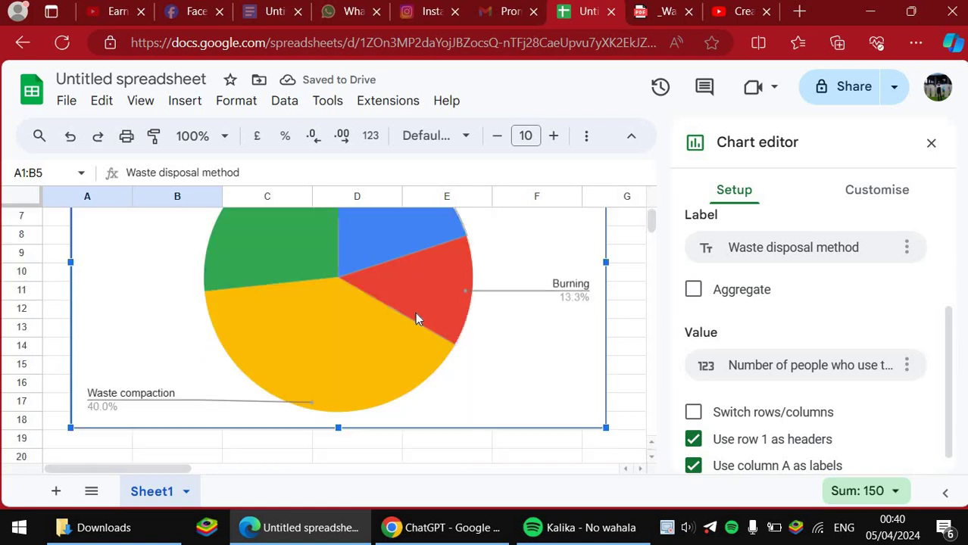
scroll(406, 306, up, 2)
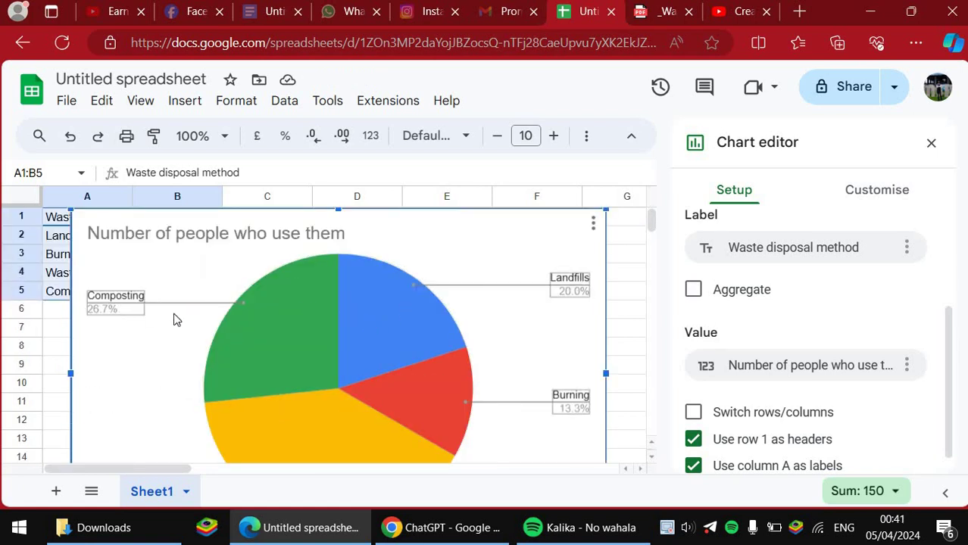
scroll(188, 313, down, 2)
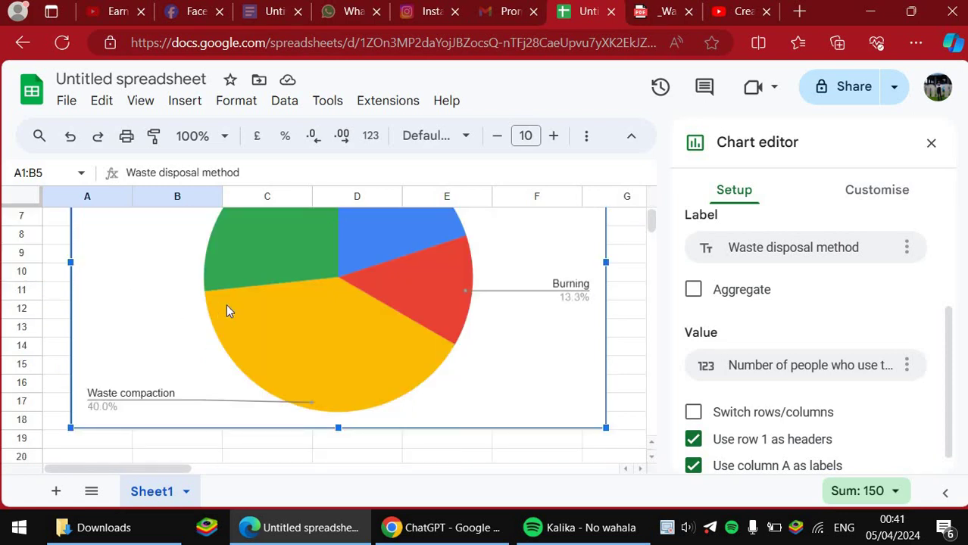
scroll(451, 307, up, 2)
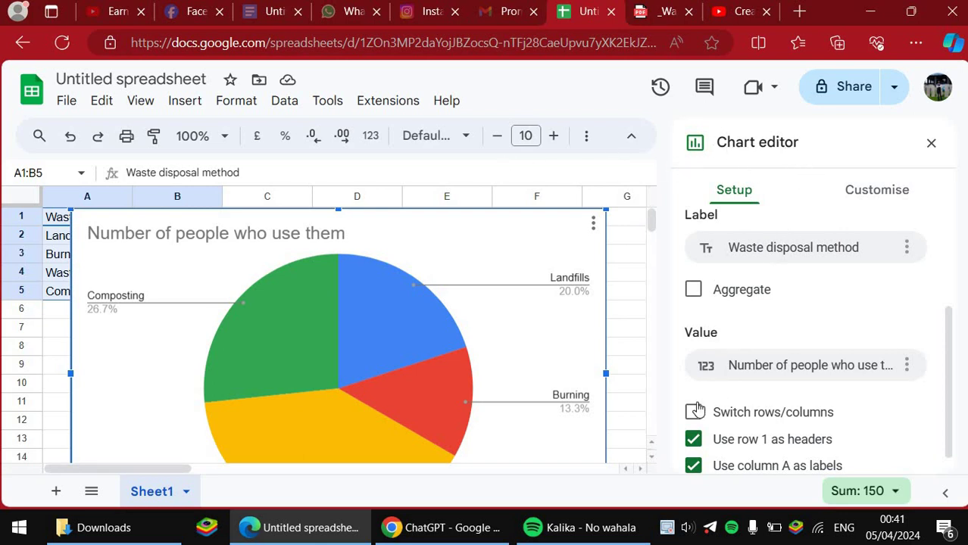
scroll(722, 391, down, 1)
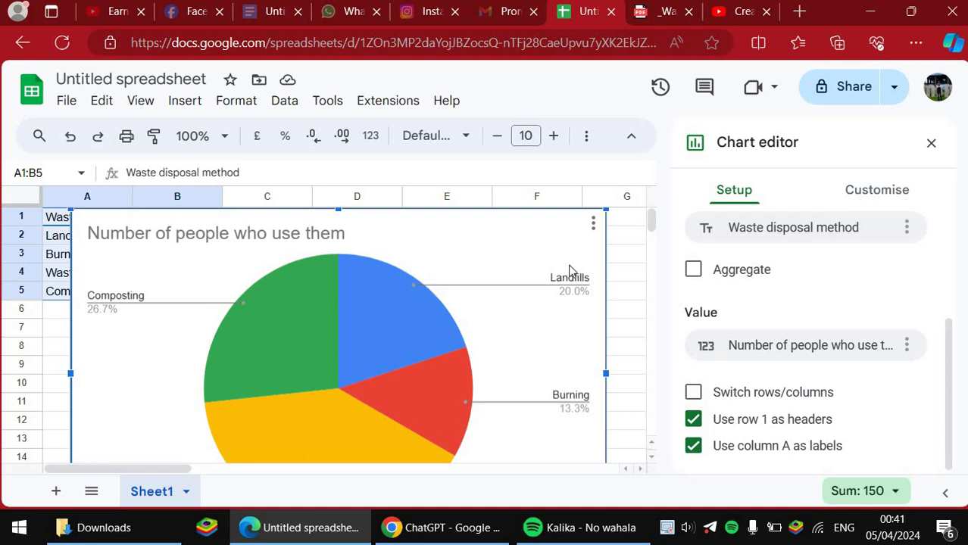
click(594, 224)
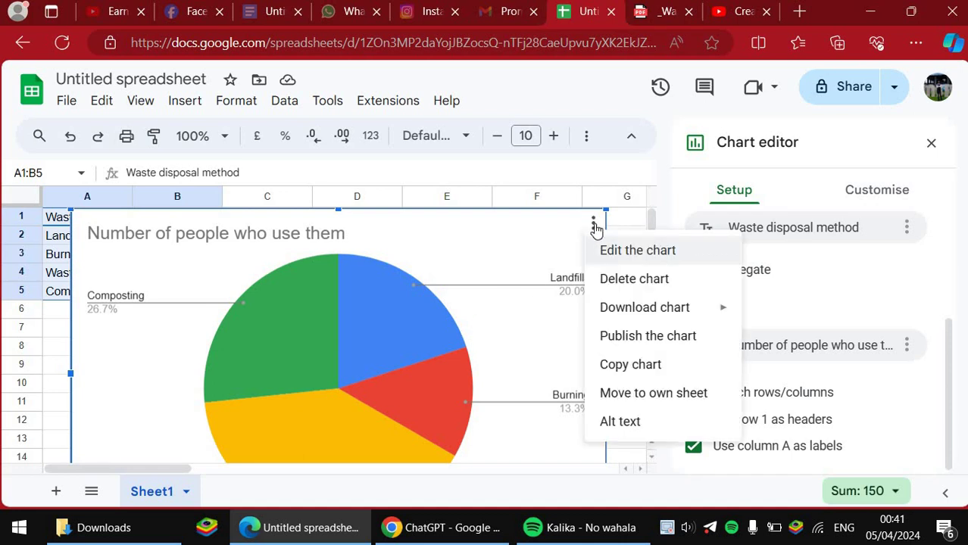
click(596, 227)
click(595, 225)
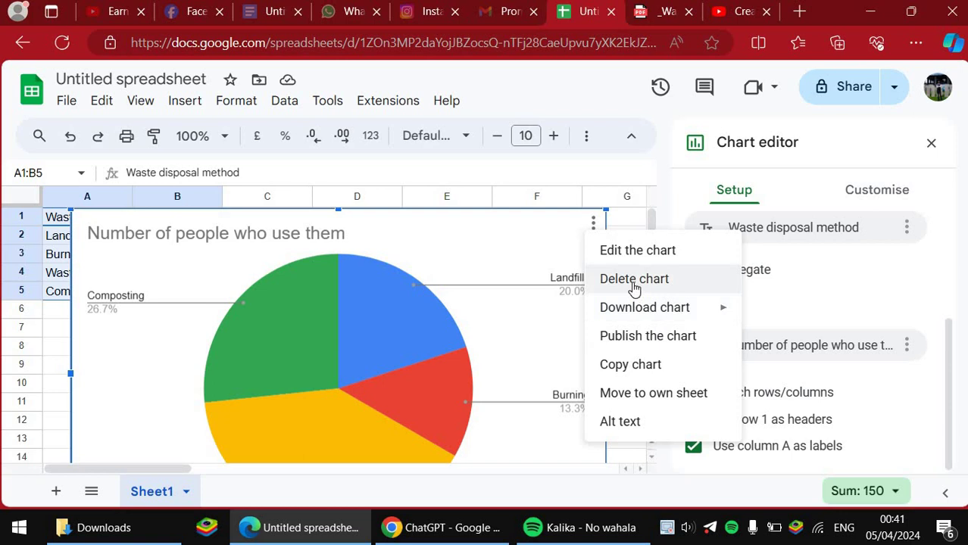
click(639, 254)
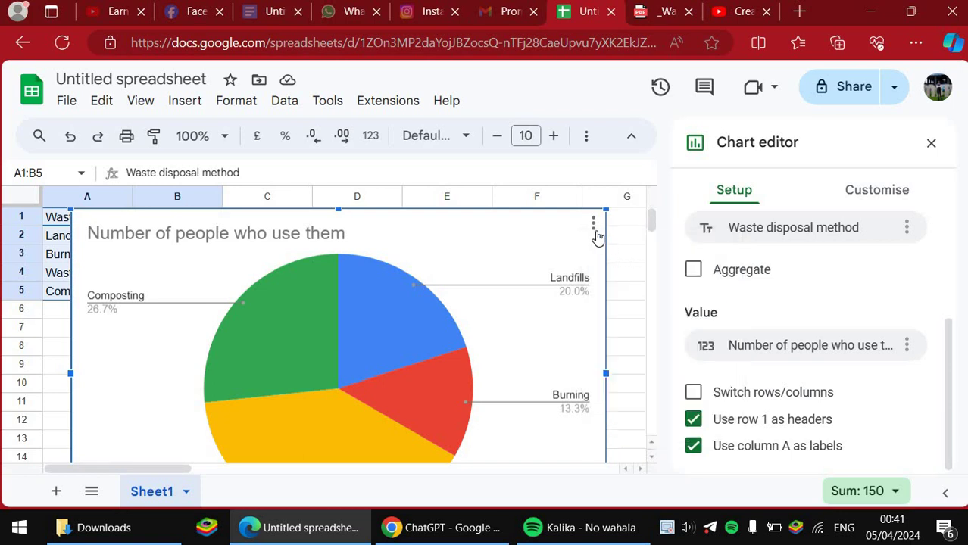
click(595, 230)
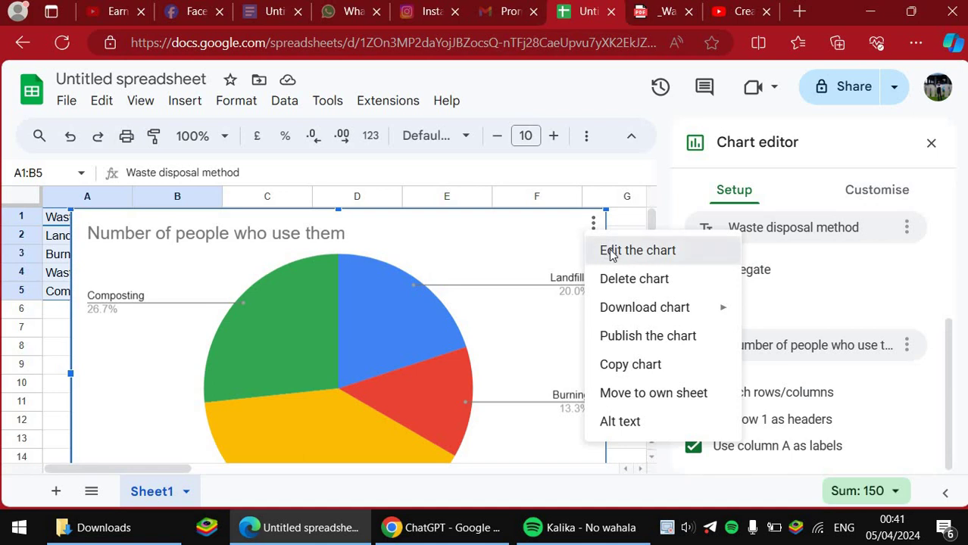
click(610, 252)
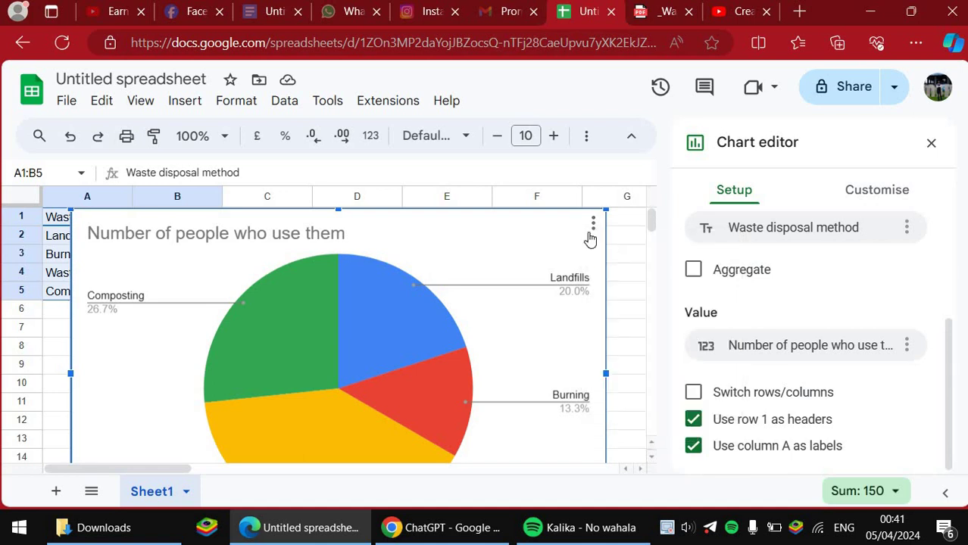
Examine the pie chart's customisation settings, including the pie slice and chart style options
click(409, 323)
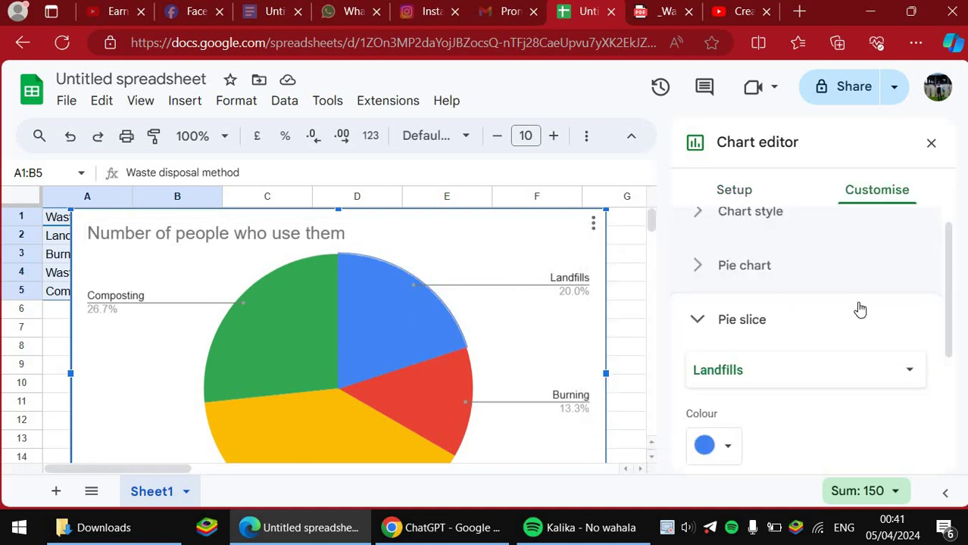
scroll(826, 294, up, 1)
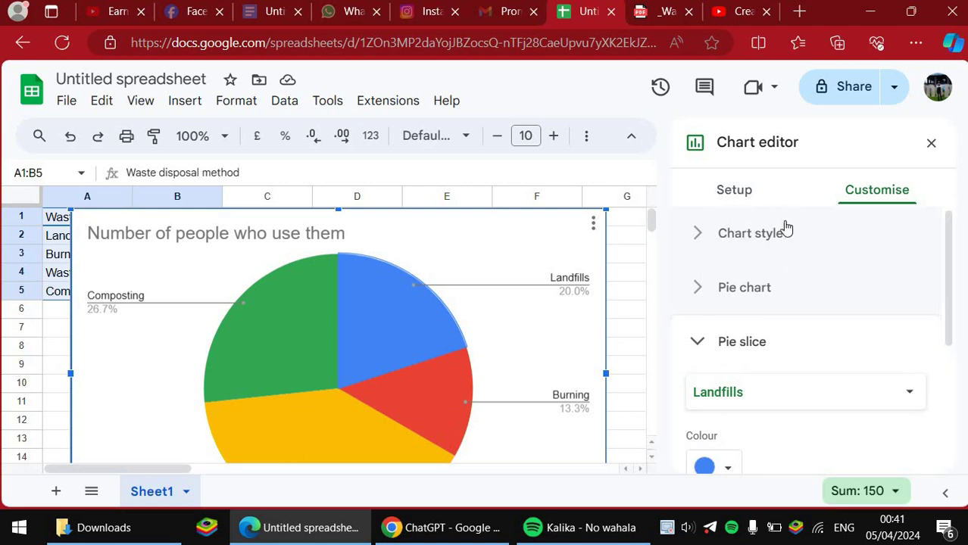
click(765, 235)
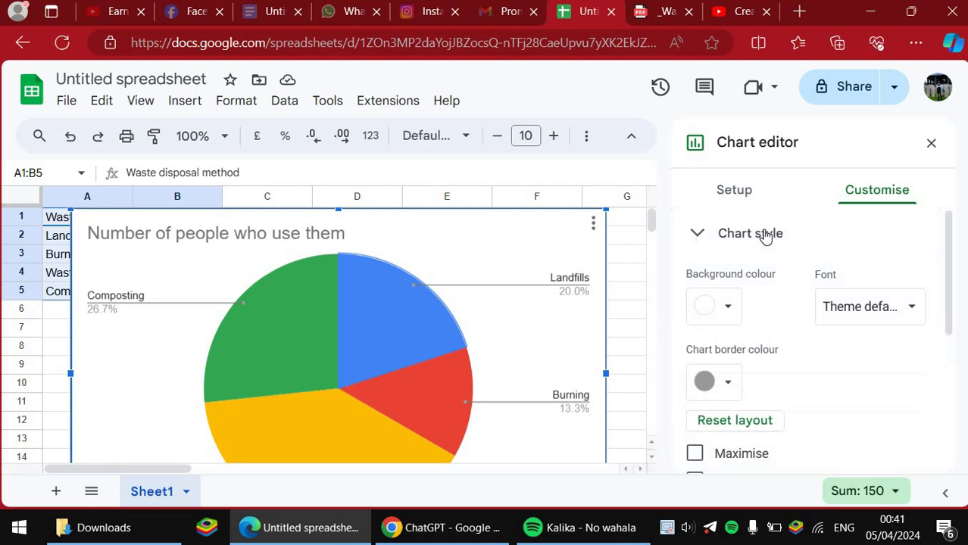
click(764, 235)
click(764, 234)
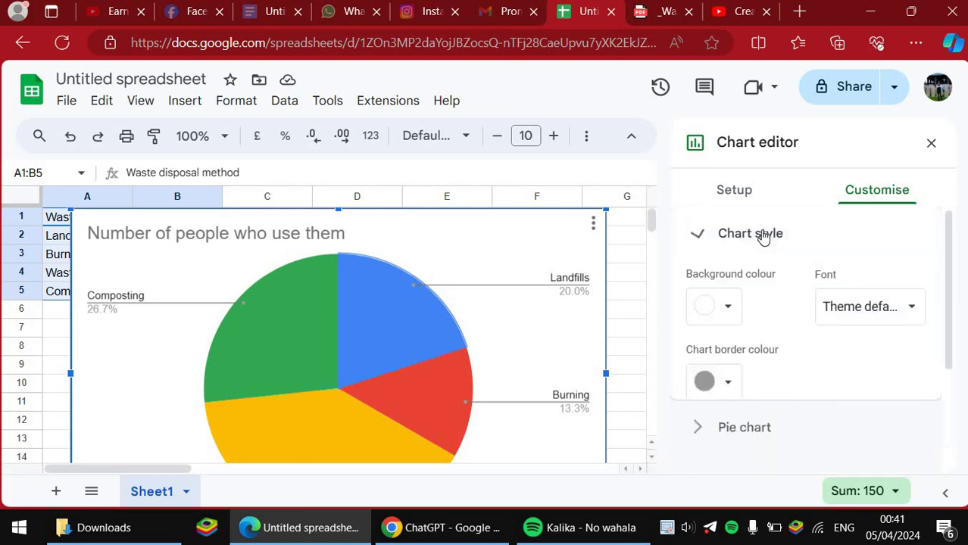
scroll(746, 395, down, 2)
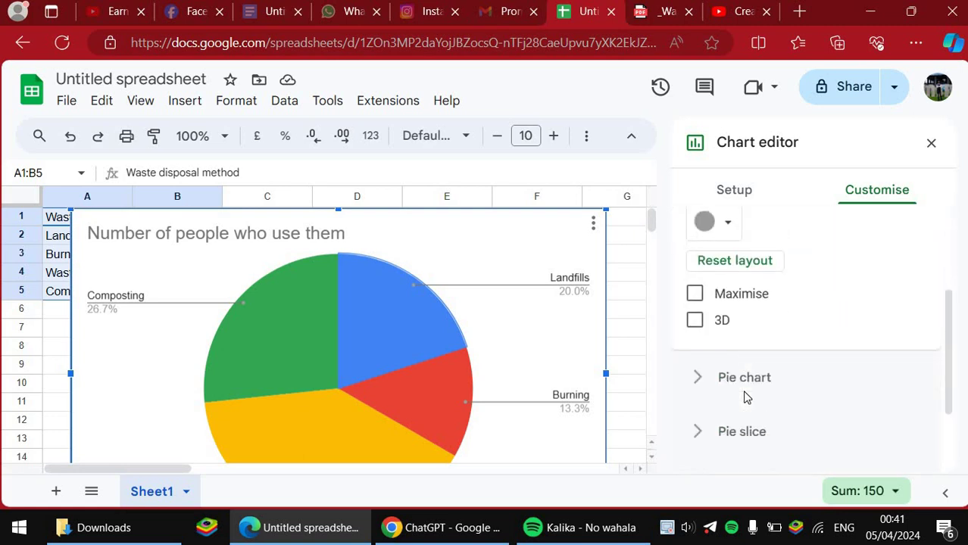
scroll(731, 359, down, 1)
scroll(720, 310, up, 3)
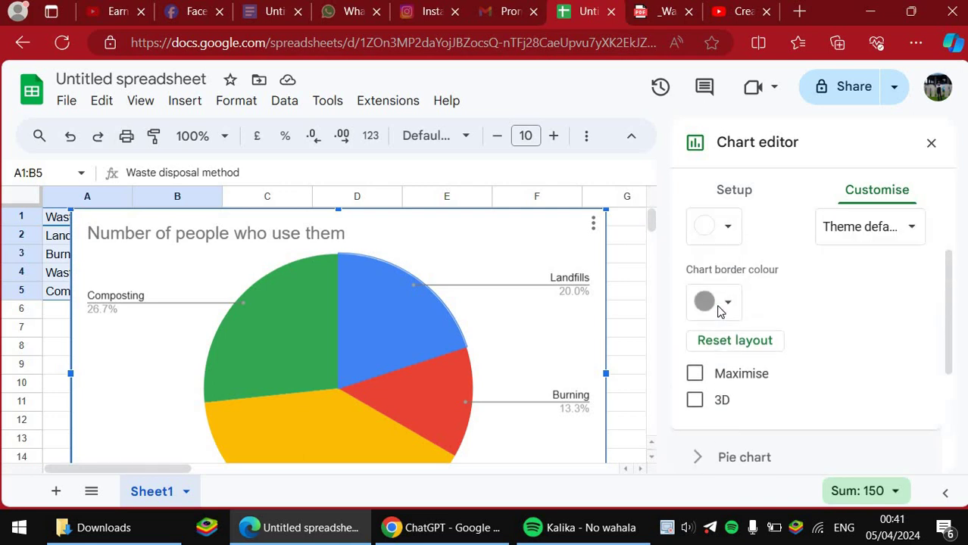
Change the chart type from the chart setup to the suggested Column chart
click(734, 191)
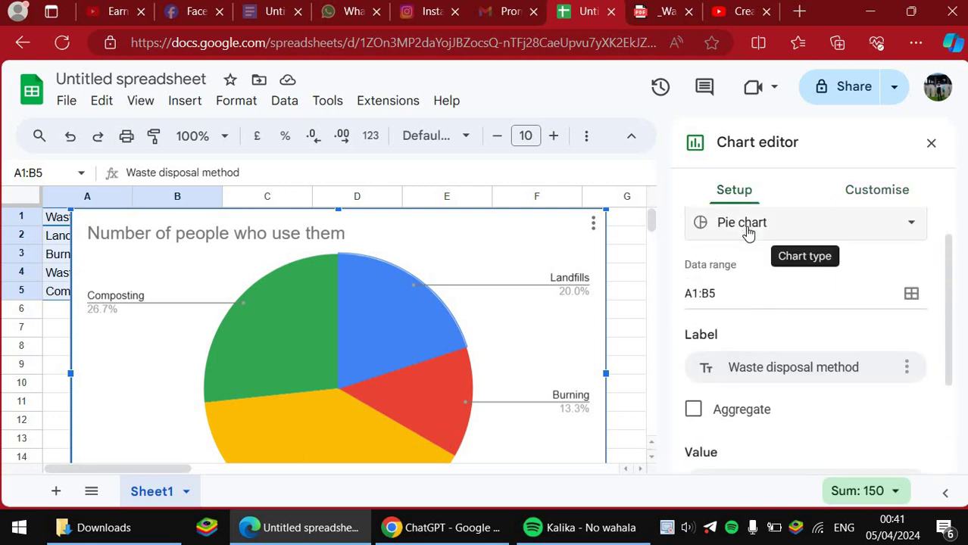
click(748, 232)
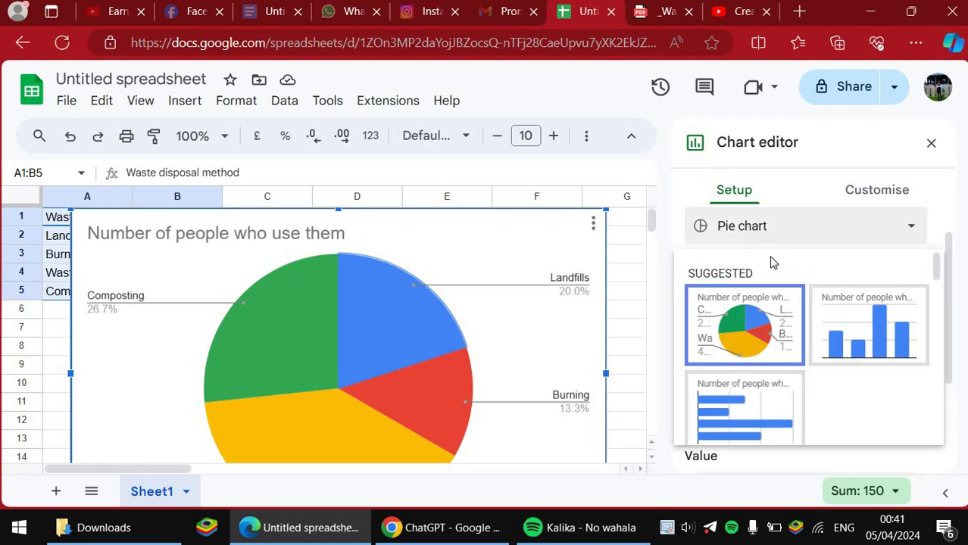
click(739, 232)
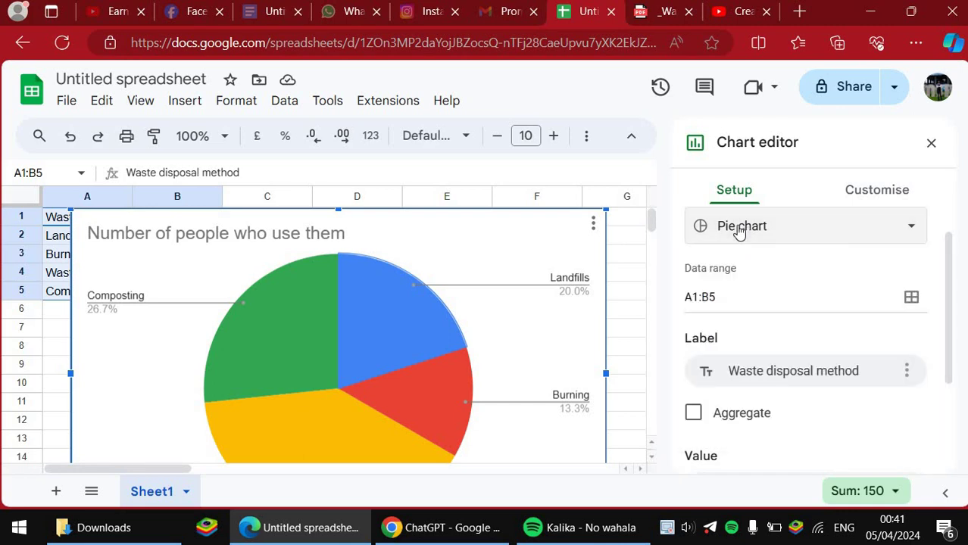
click(739, 231)
click(847, 322)
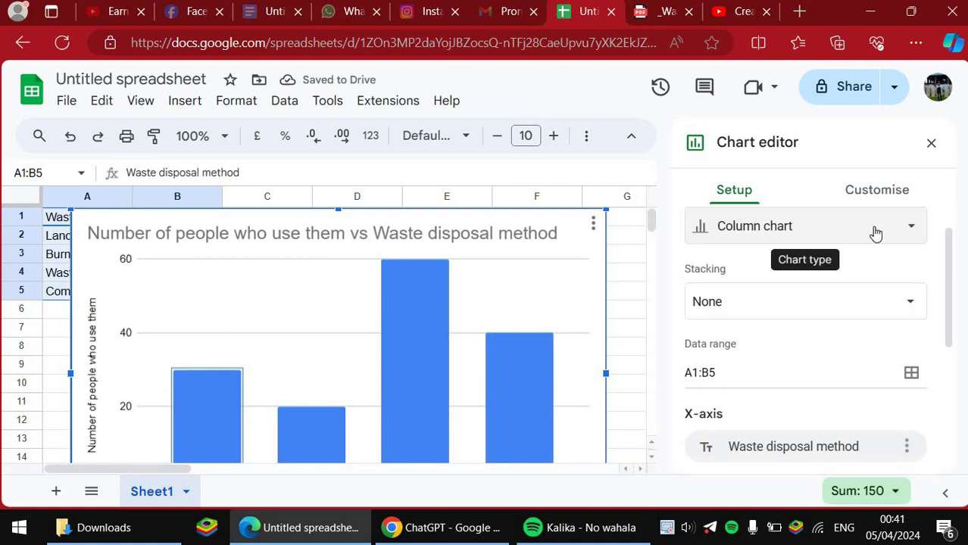
Change the chart type to the suggested Bar chart
click(905, 228)
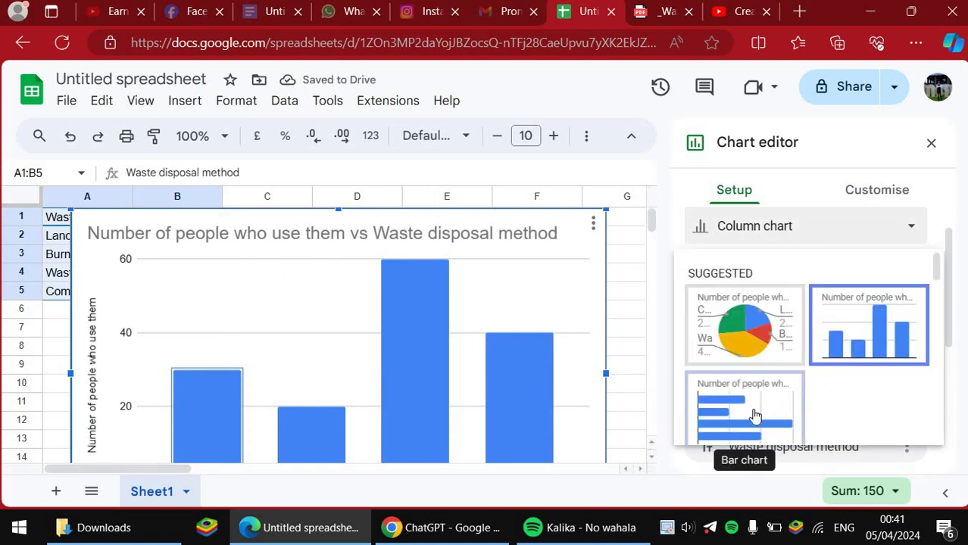
click(754, 415)
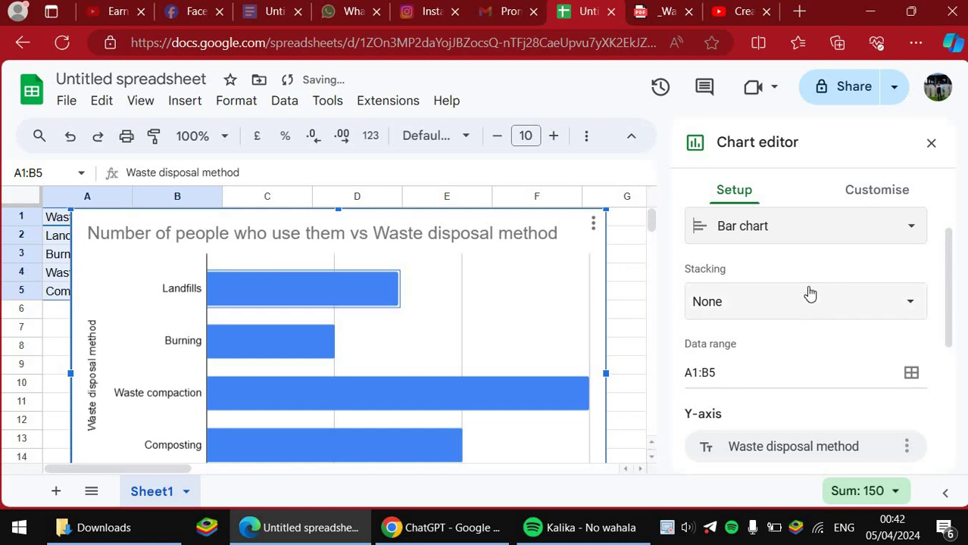
Change the chart type to Smooth line chart and look over the resulting curve
click(910, 227)
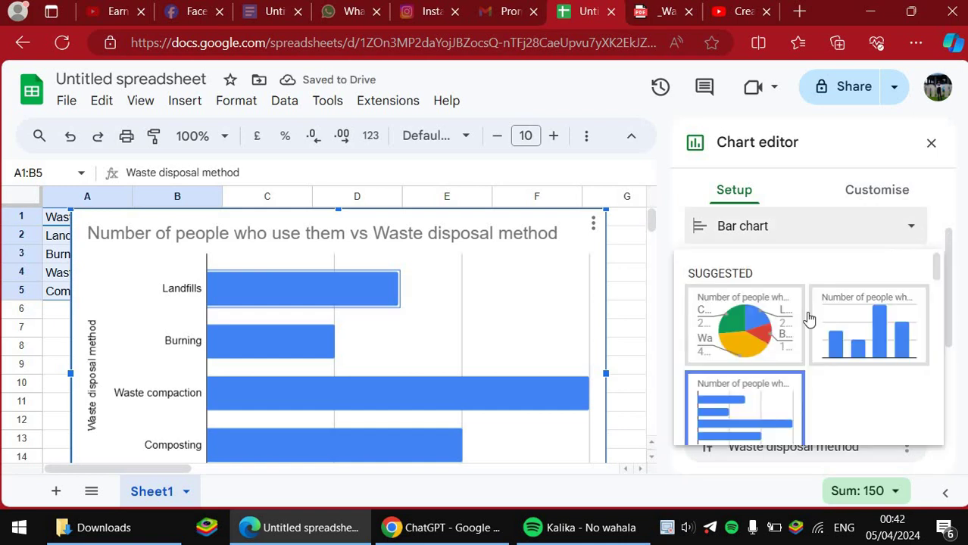
scroll(785, 367, down, 3)
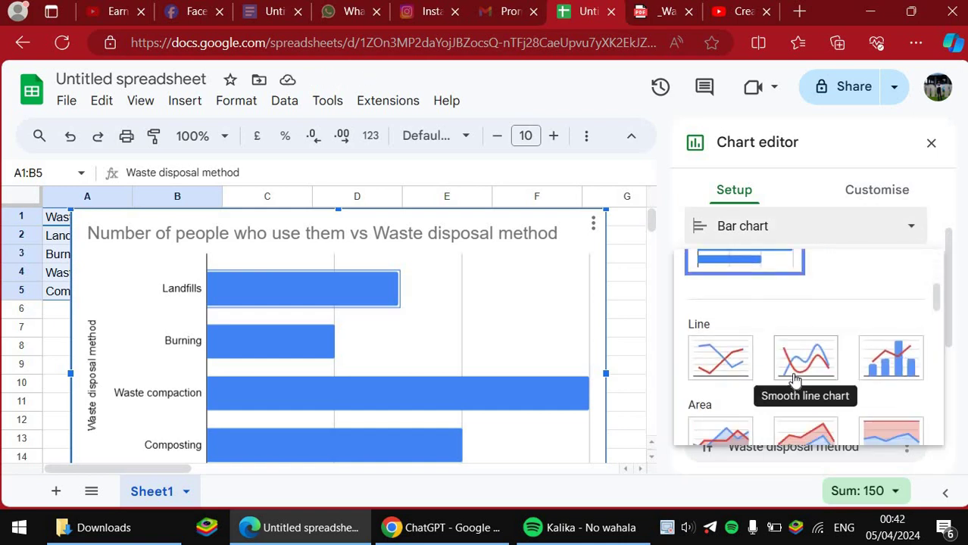
click(797, 370)
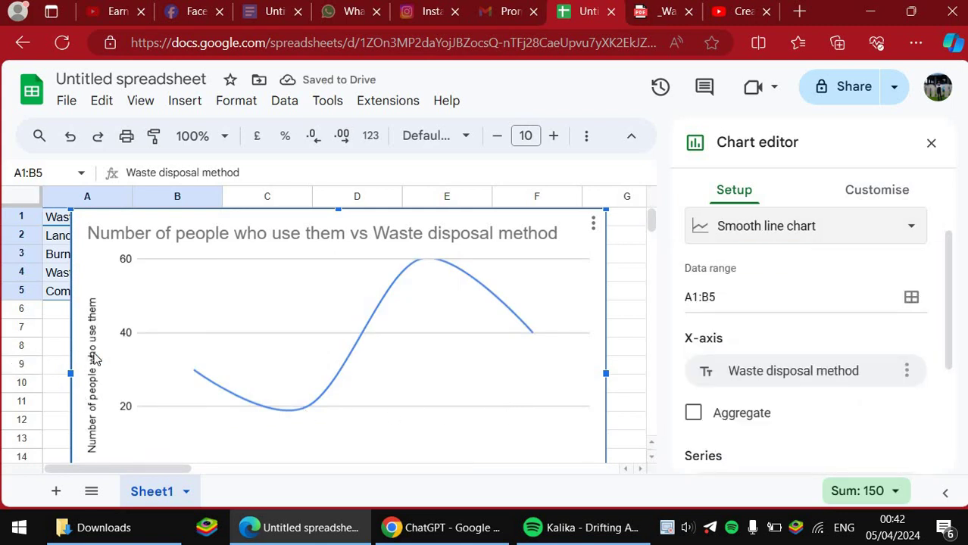
scroll(106, 361, down, 5)
scroll(123, 348, up, 5)
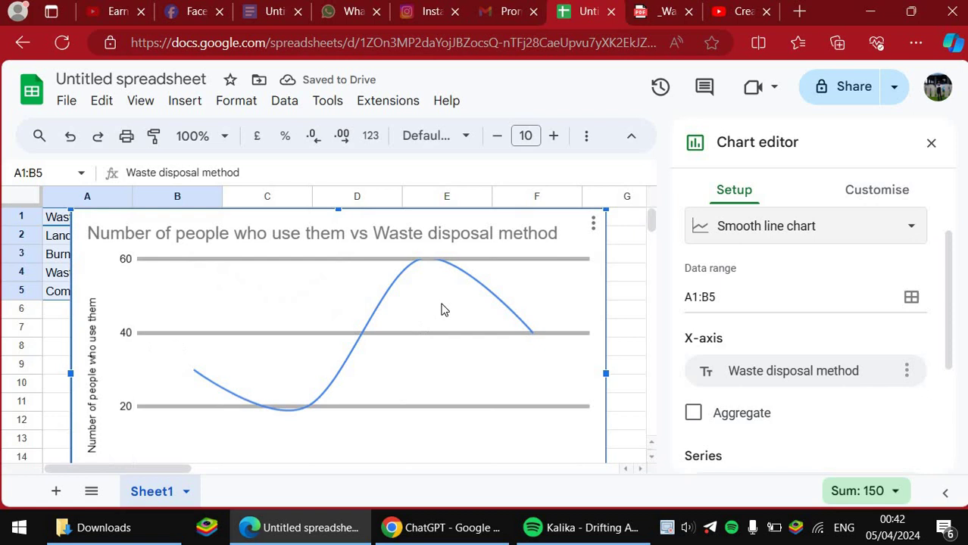
Copy the smooth line chart to the clipboard and reselect it on the sheet
click(593, 224)
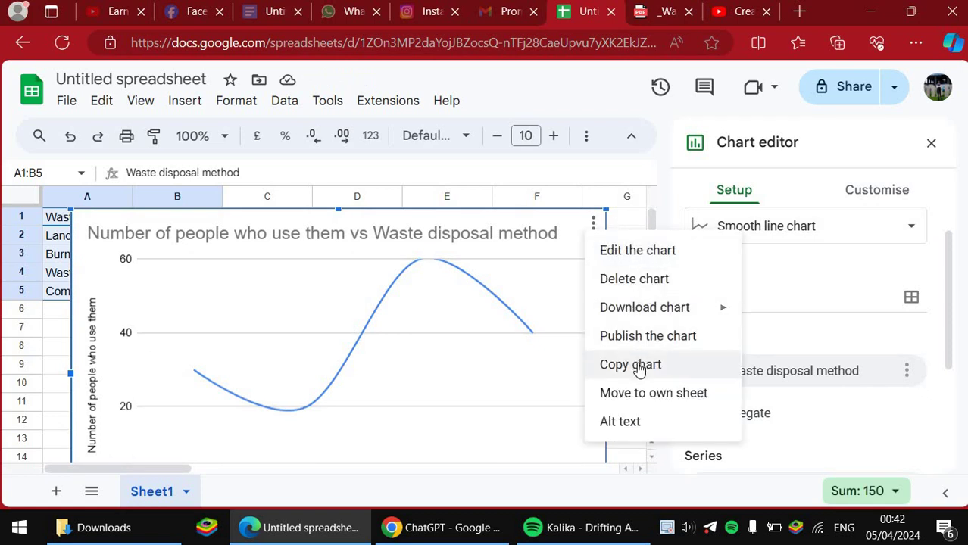
click(633, 365)
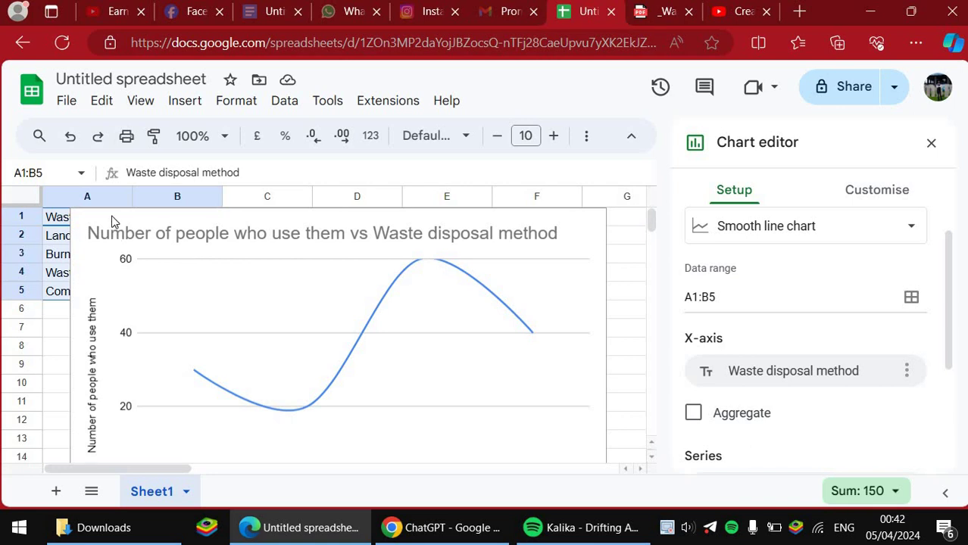
click(73, 217)
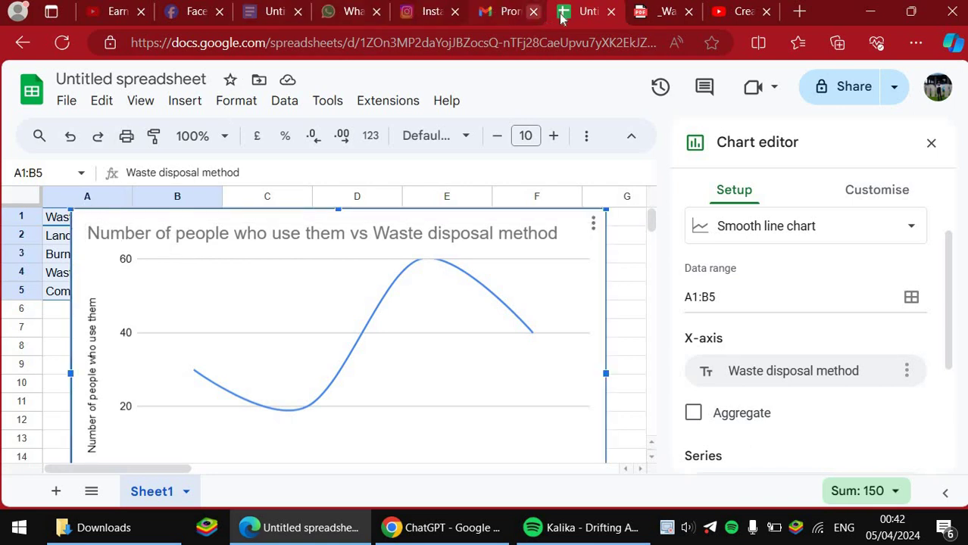
View the column chart in the downloaded Waste disposal method PDF, and return to the spreadsheet
click(662, 12)
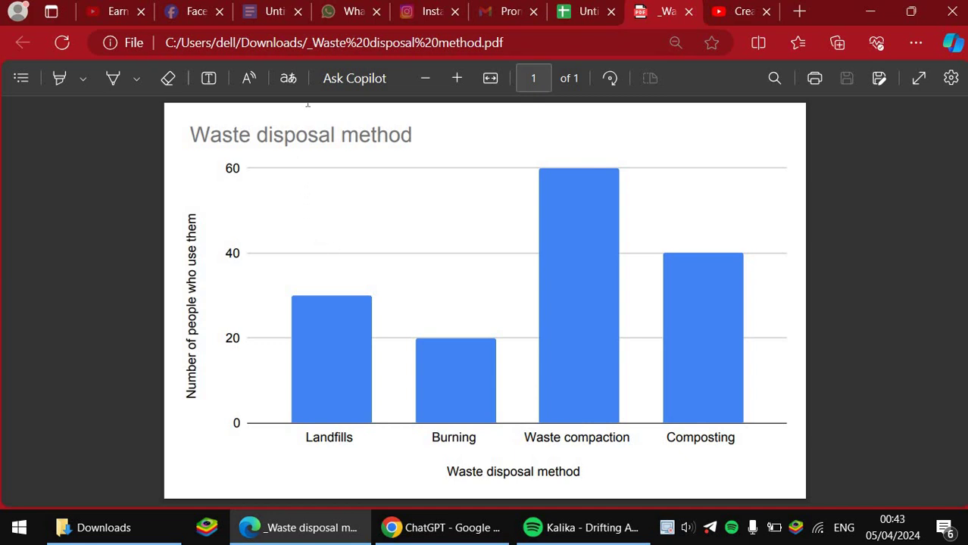
click(576, 15)
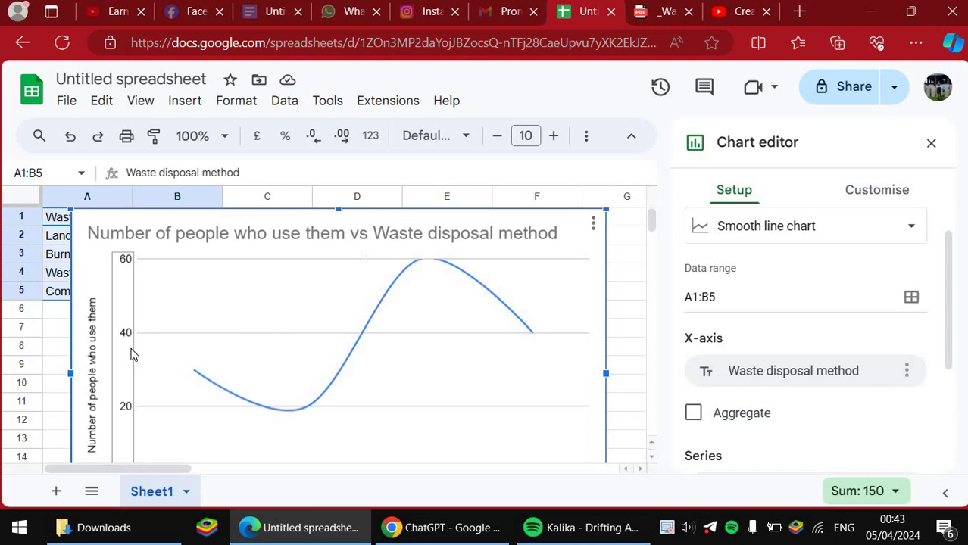
click(137, 343)
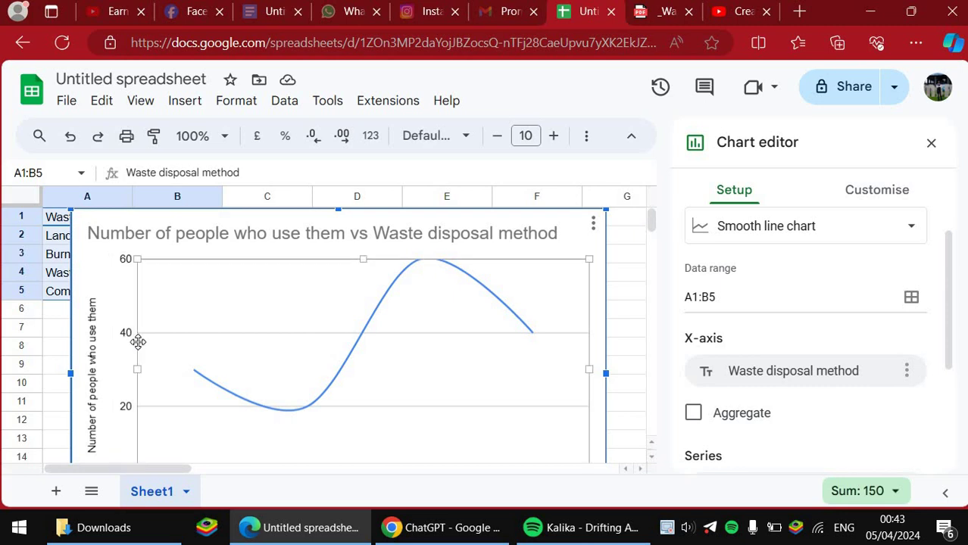
click(124, 435)
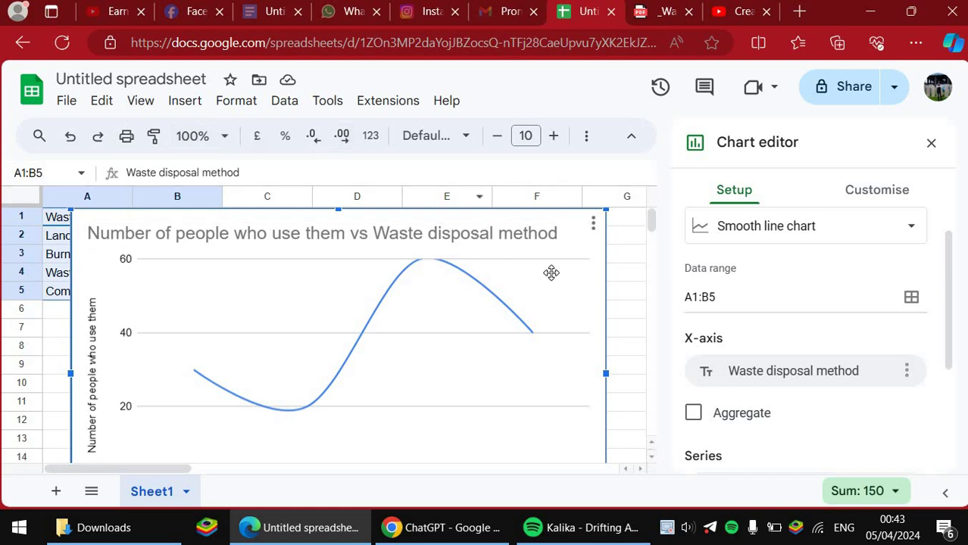
click(595, 224)
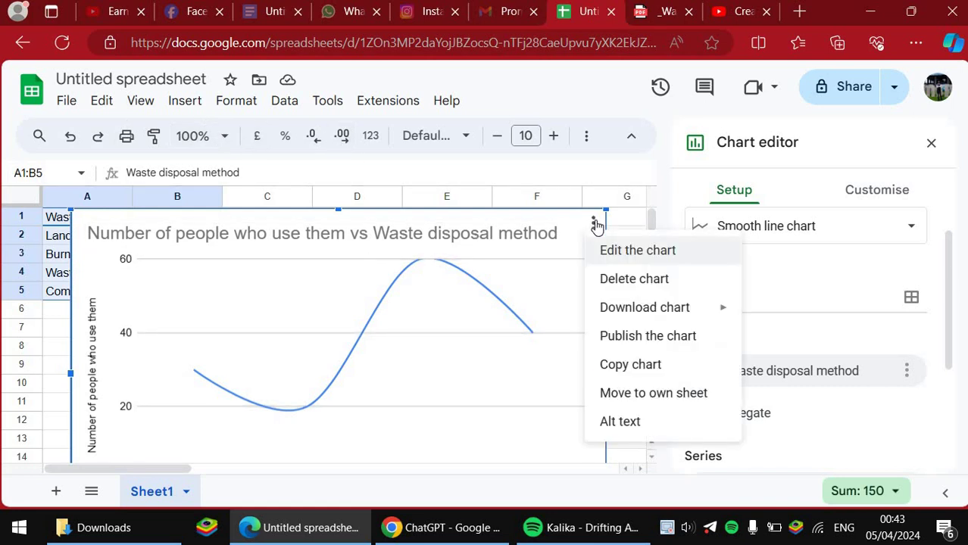
click(663, 536)
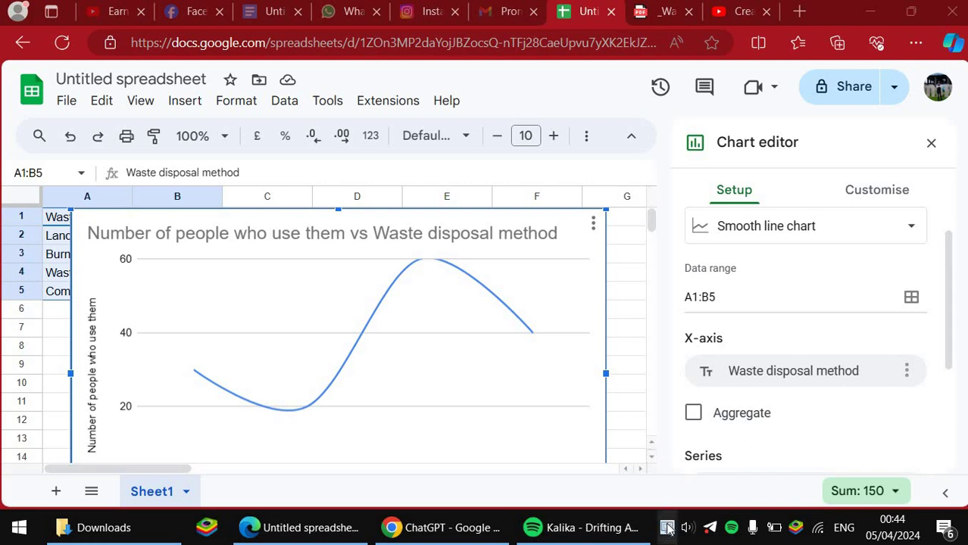
click(668, 529)
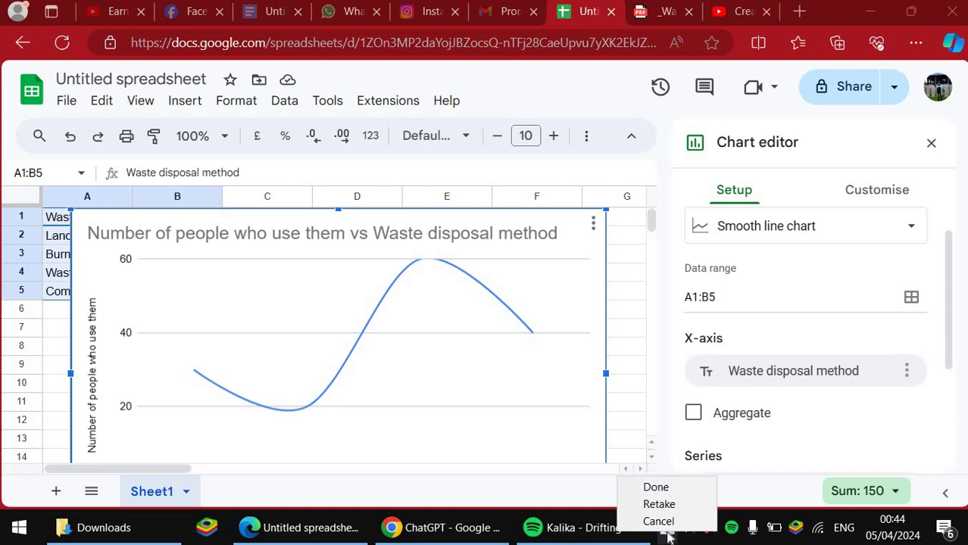